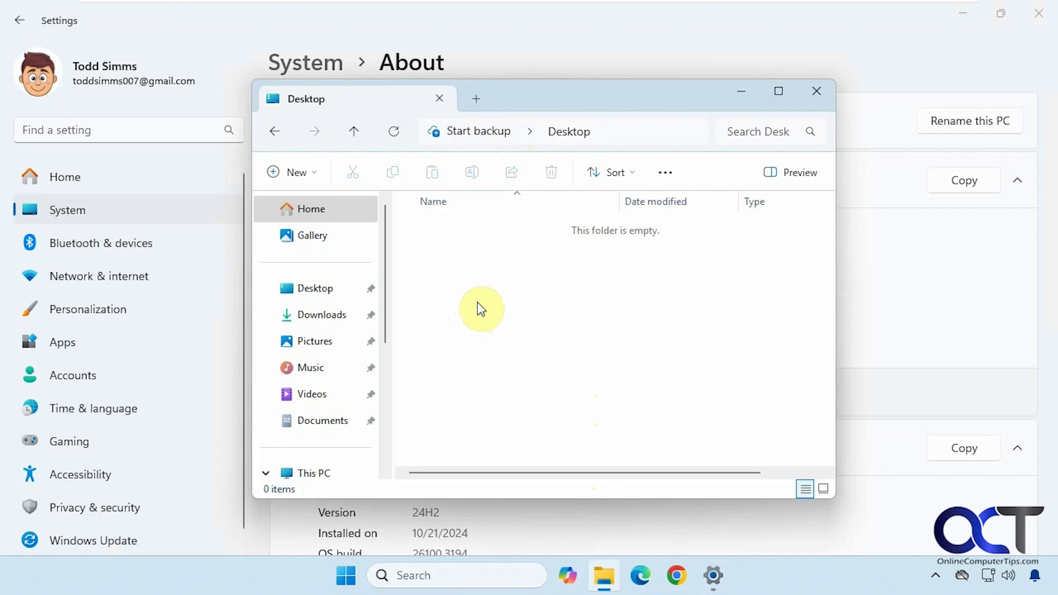
- Close the Desktop Explorer window and highlight OS build 26100.3194 in Settings
click(603, 525)
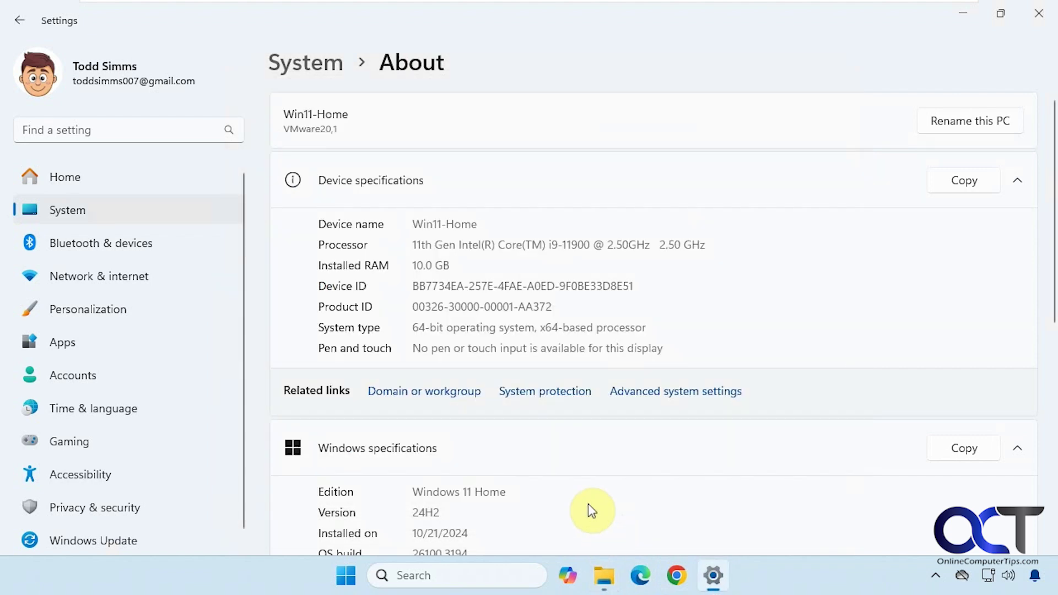
scroll(588, 504, down, 2)
scroll(558, 456, down, 2)
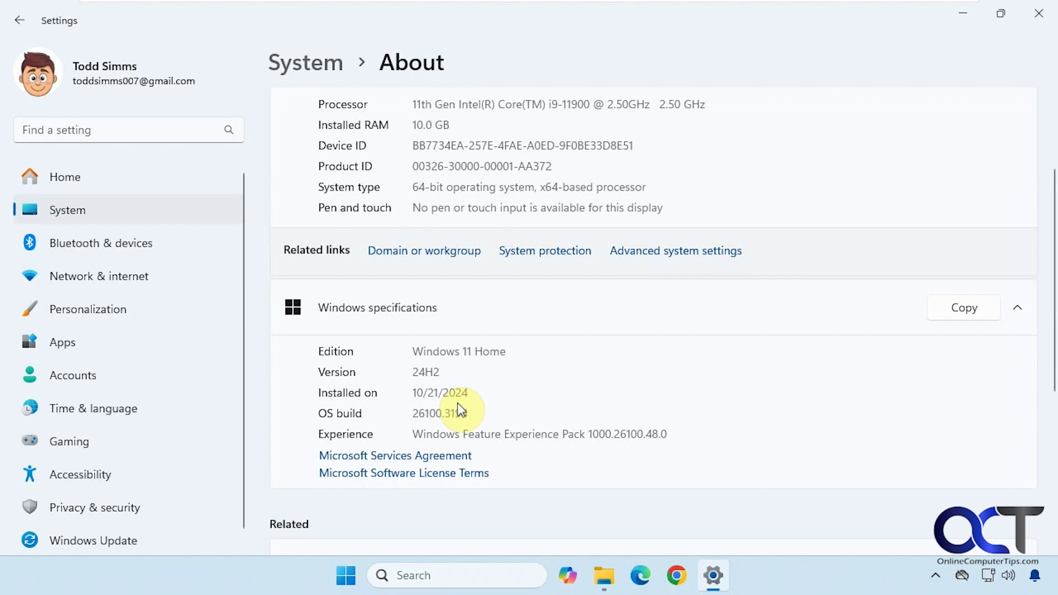
drag(468, 414, 406, 414)
click(542, 409)
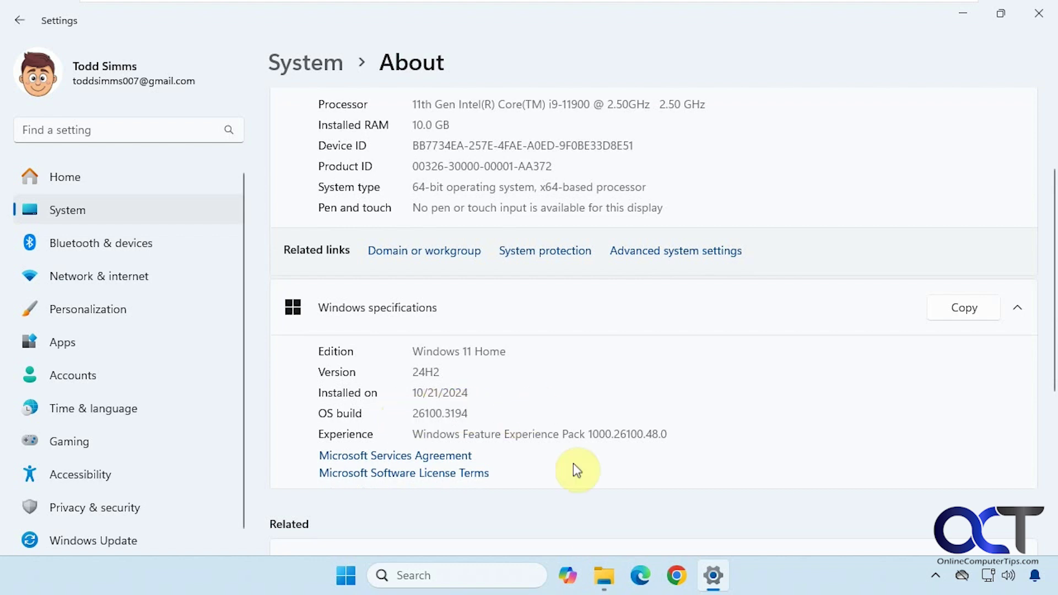
- Reopen File Explorer and highlight OS build 26120.3281 on the About page
click(603, 574)
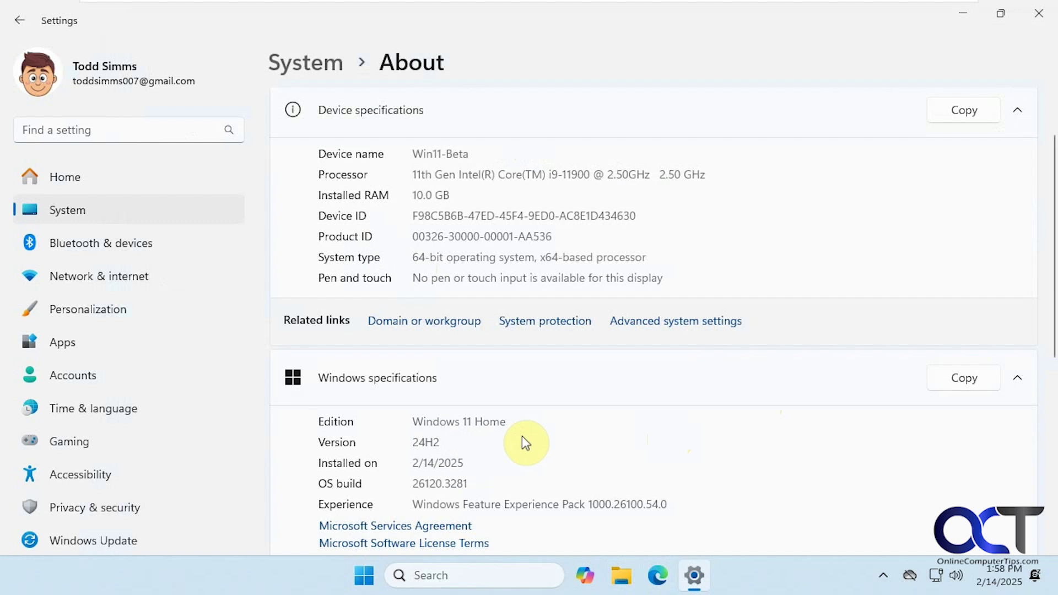
double_click(472, 484)
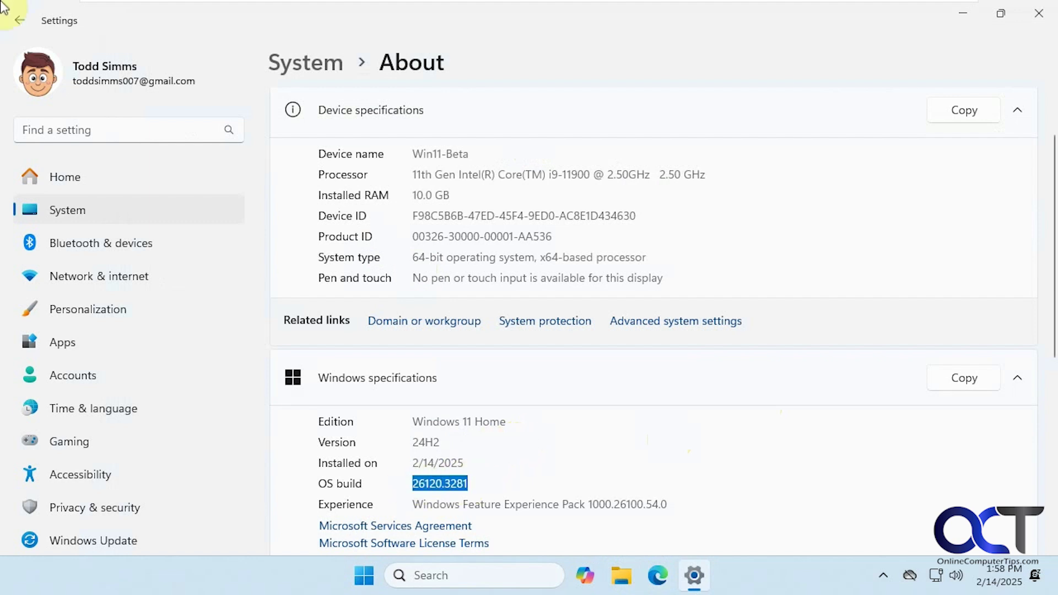
click(553, 461)
- Open Desktop in a new Explorer window and turn off the Start backup reminder
click(622, 576)
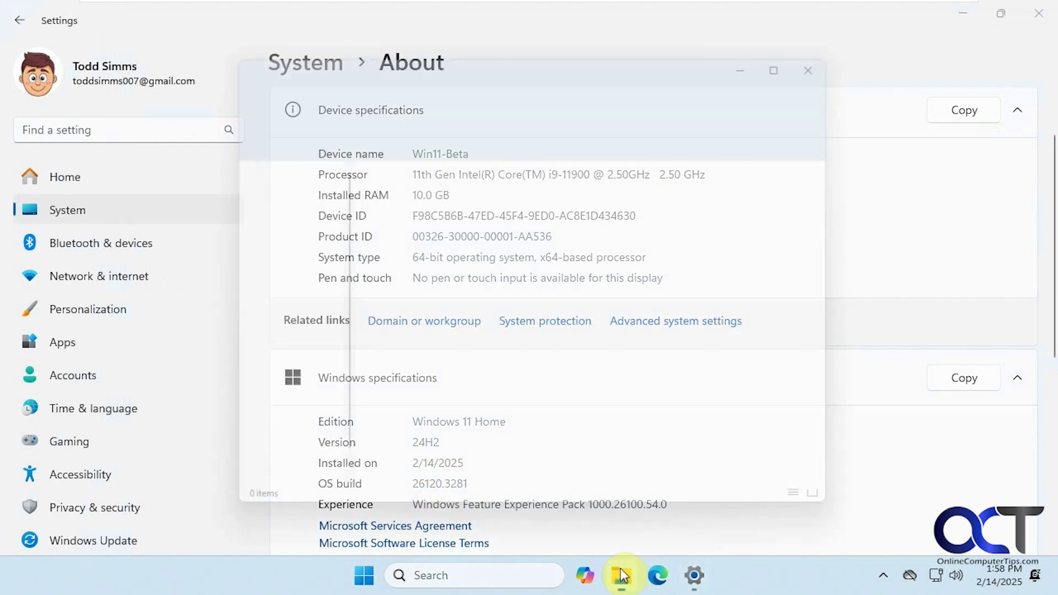
click(276, 247)
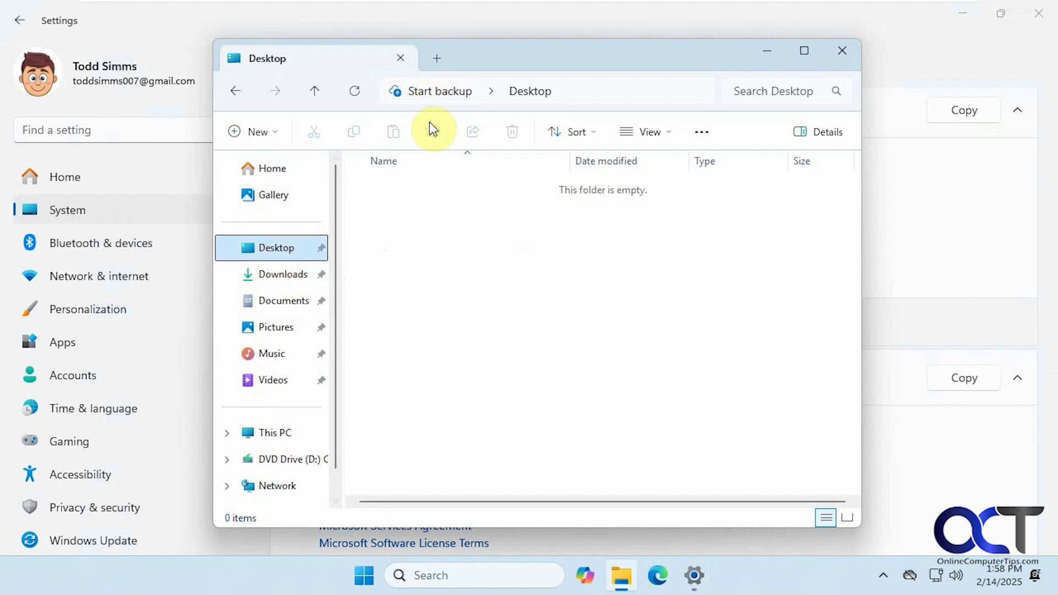
right_click(422, 93)
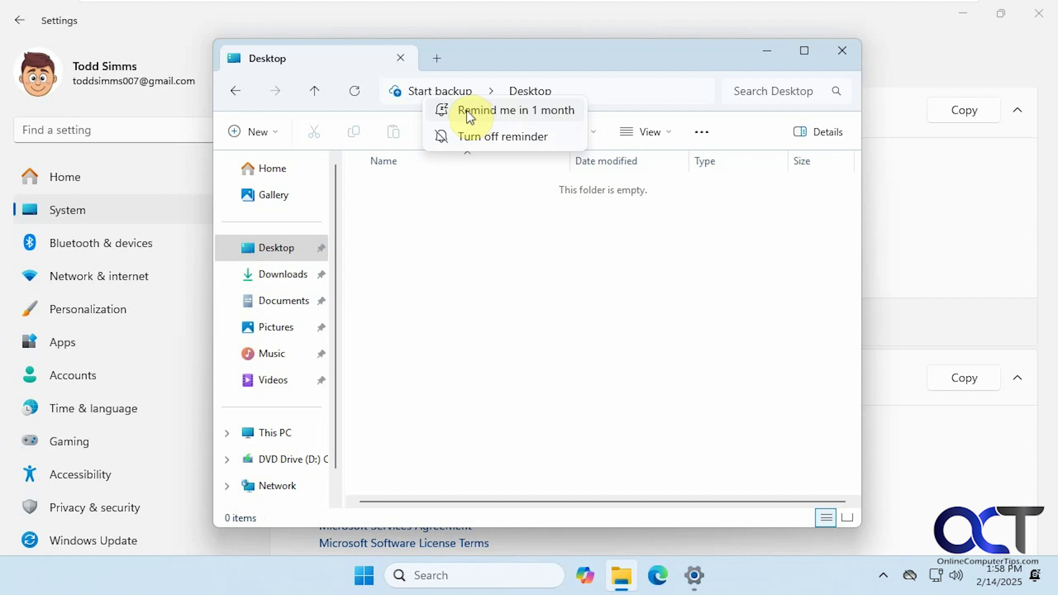
click(499, 138)
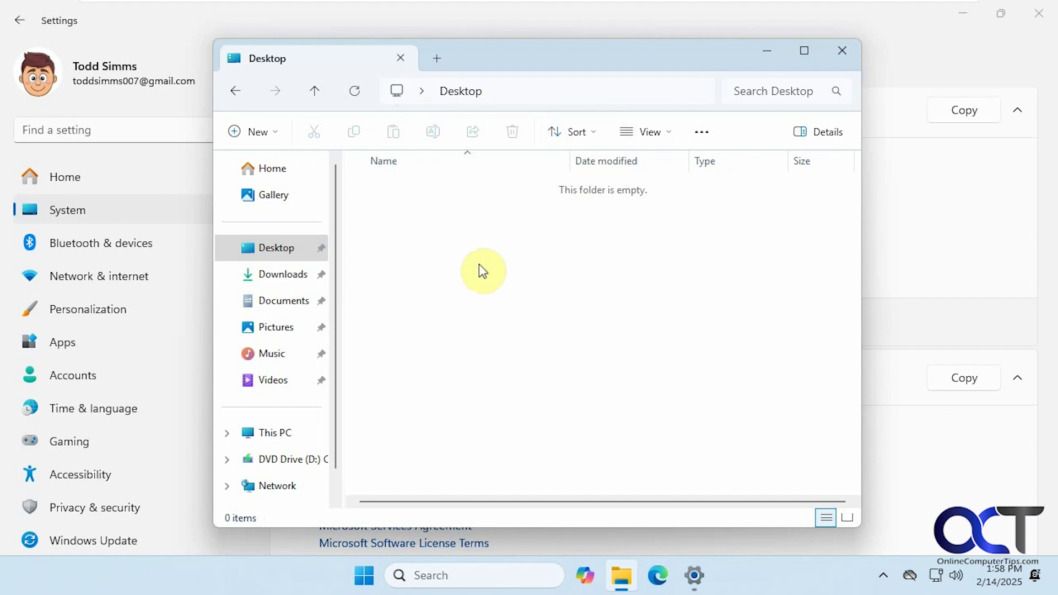